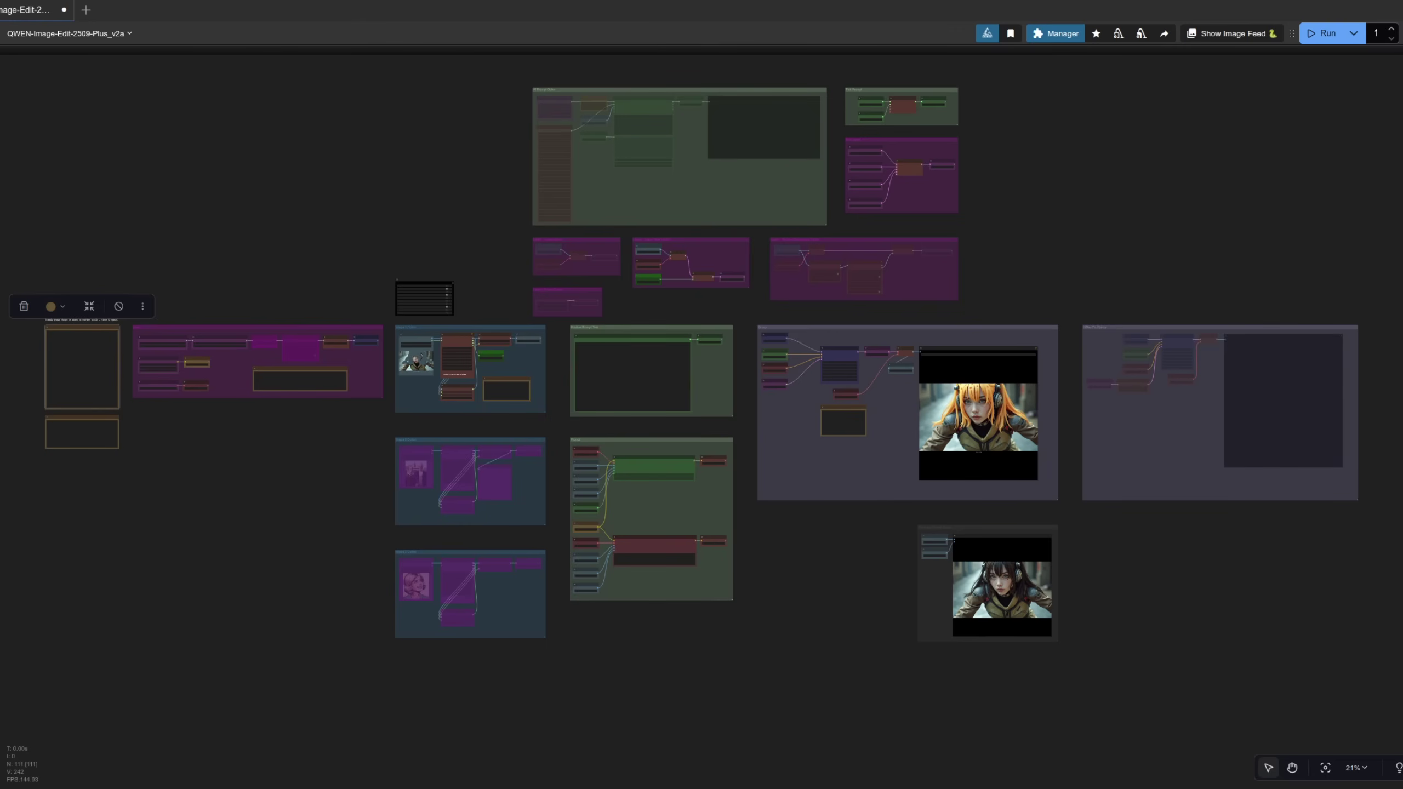
Zoom from the workflow overview onto the AI Prompt Option group's Ollama gemma3:4b prompt nodes
{"action": "scroll", "coordinate": [764, 313], "scroll_direction": "up", "scroll_amount": 10}
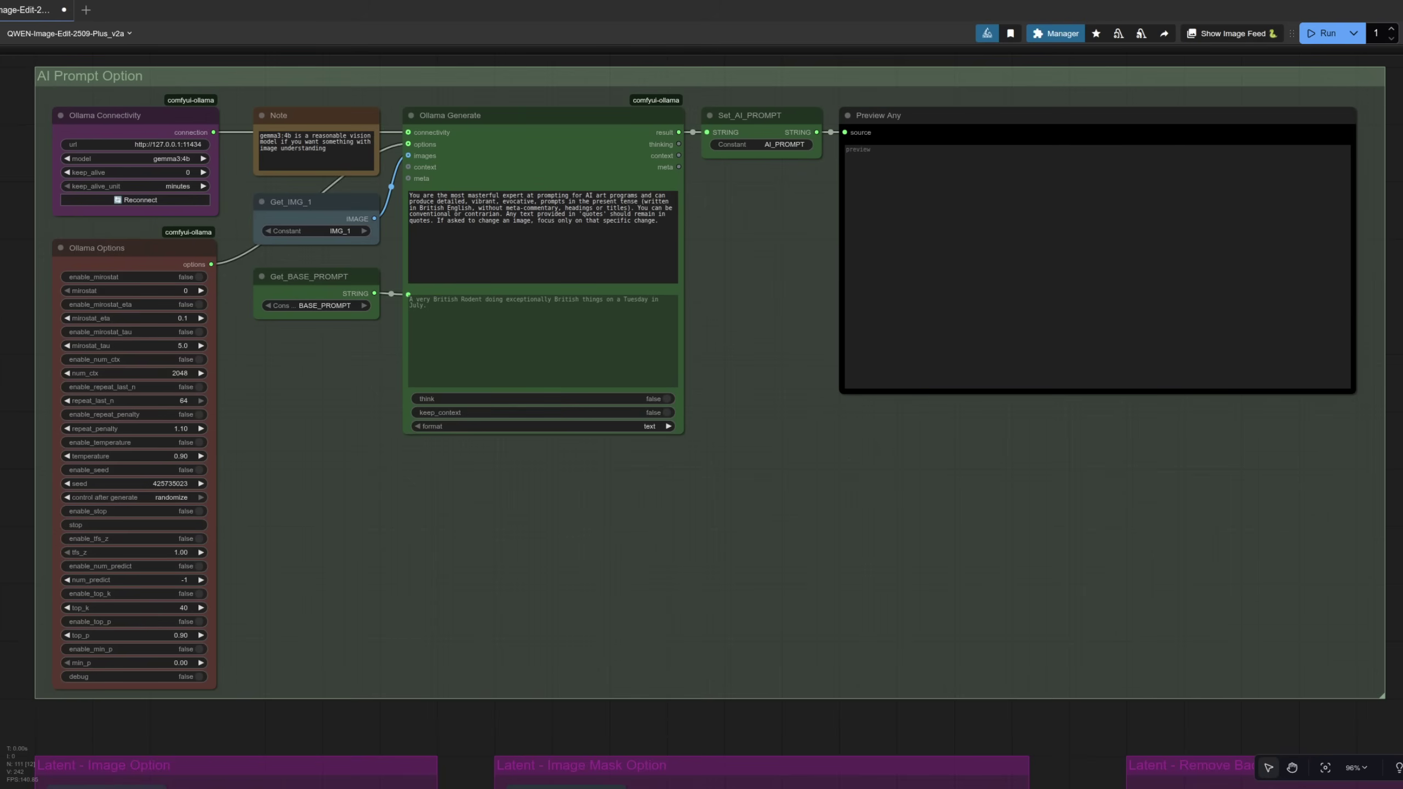
Jump to the Custom Nodes note to reach the INFORMATION note and the Load group's model loaders
{"action": "scroll", "coordinate": [58, 70], "scroll_direction": "up", "scroll_amount": 8}
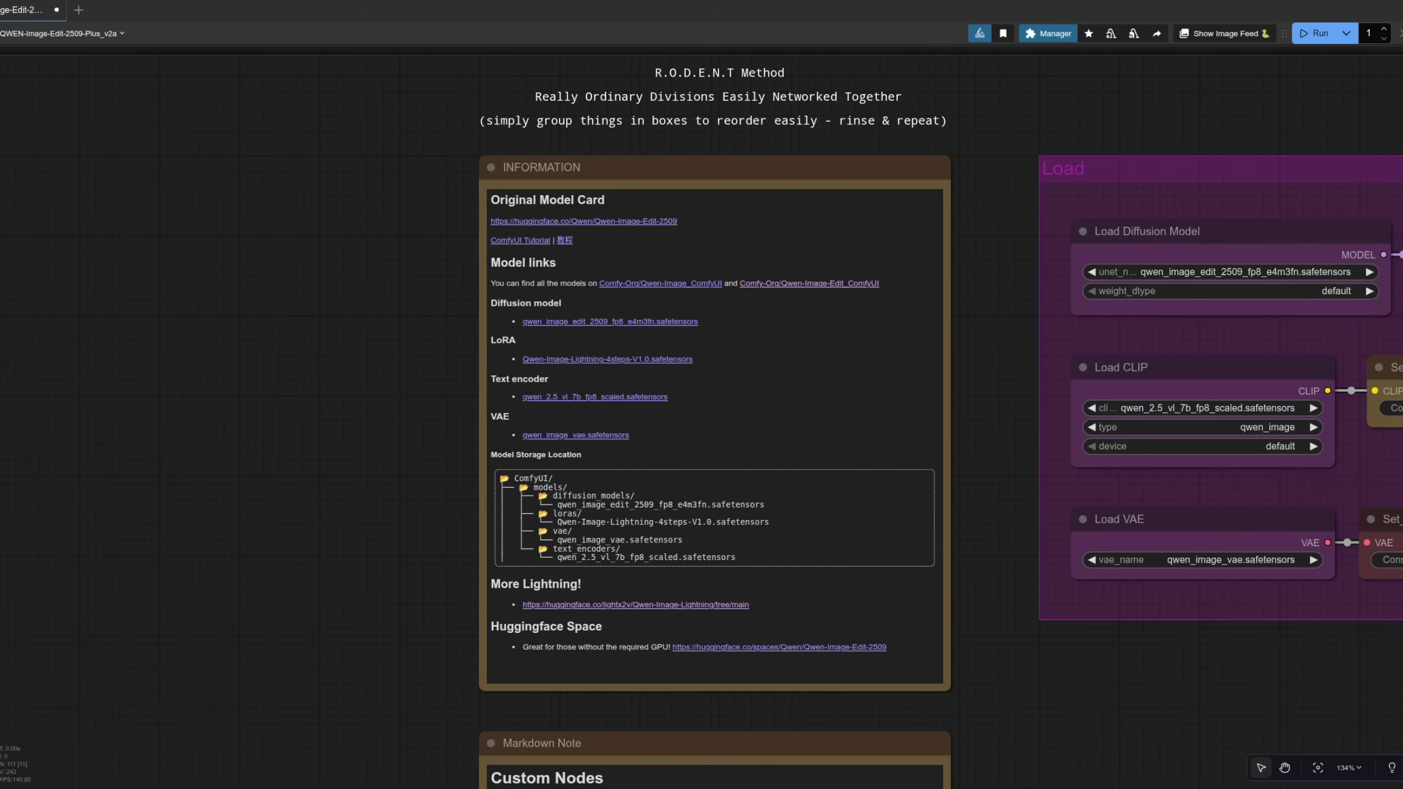
{"action": "key", "text": "."}
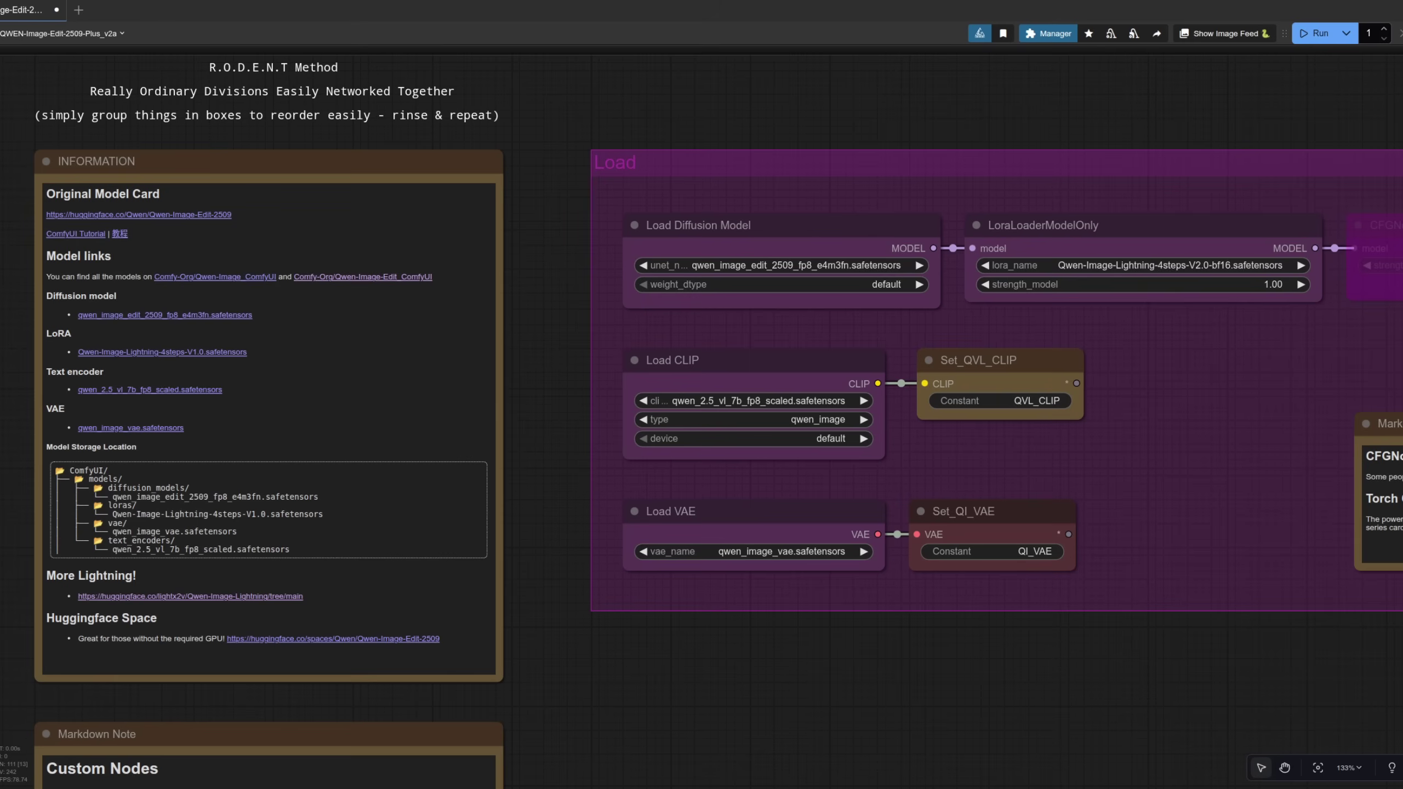
Zoom out over the Load group to frame CFGNorm, TorchCompileModelQwenImage and their explanatory note
{"action": "scroll", "coordinate": [702, 387], "scroll_direction": "down", "scroll_amount": 2}
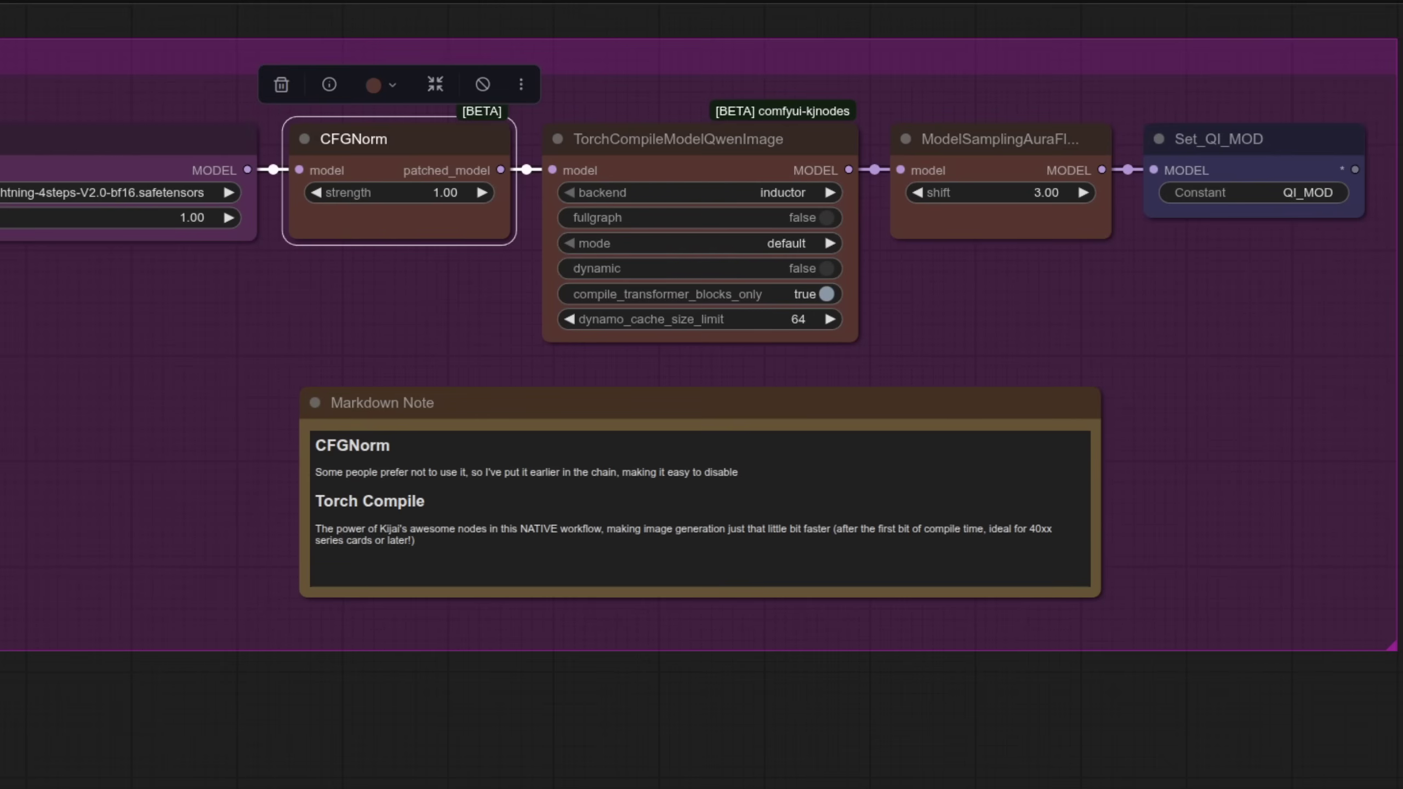
Bypass TorchCompileModelQwenImage and then CFGNorm with Ctrl+B so the model chain skips both
{"action": "left_click", "coordinate": [684, 164]}
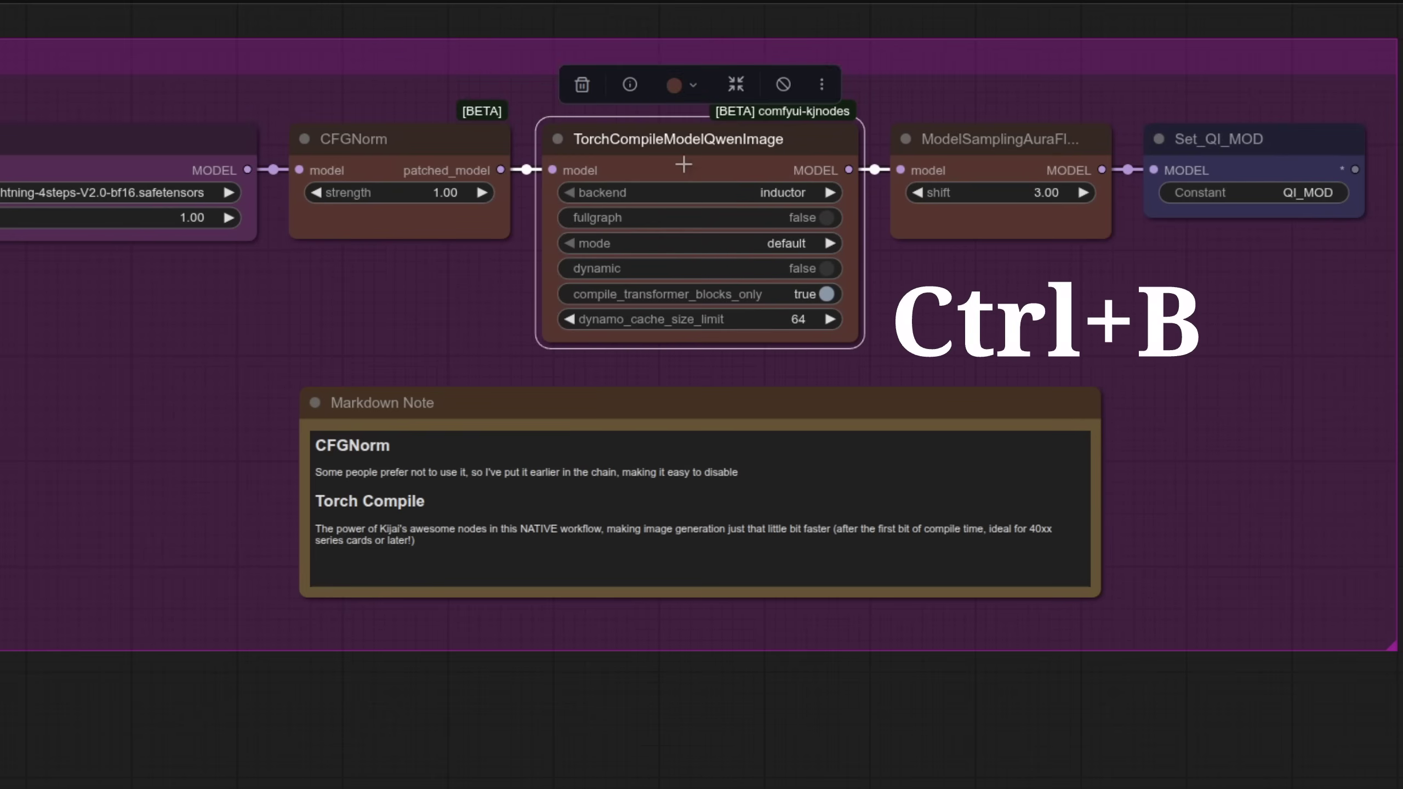
{"action": "key", "text": "ctrl+b"}
{"action": "left_click", "coordinate": [375, 154]}
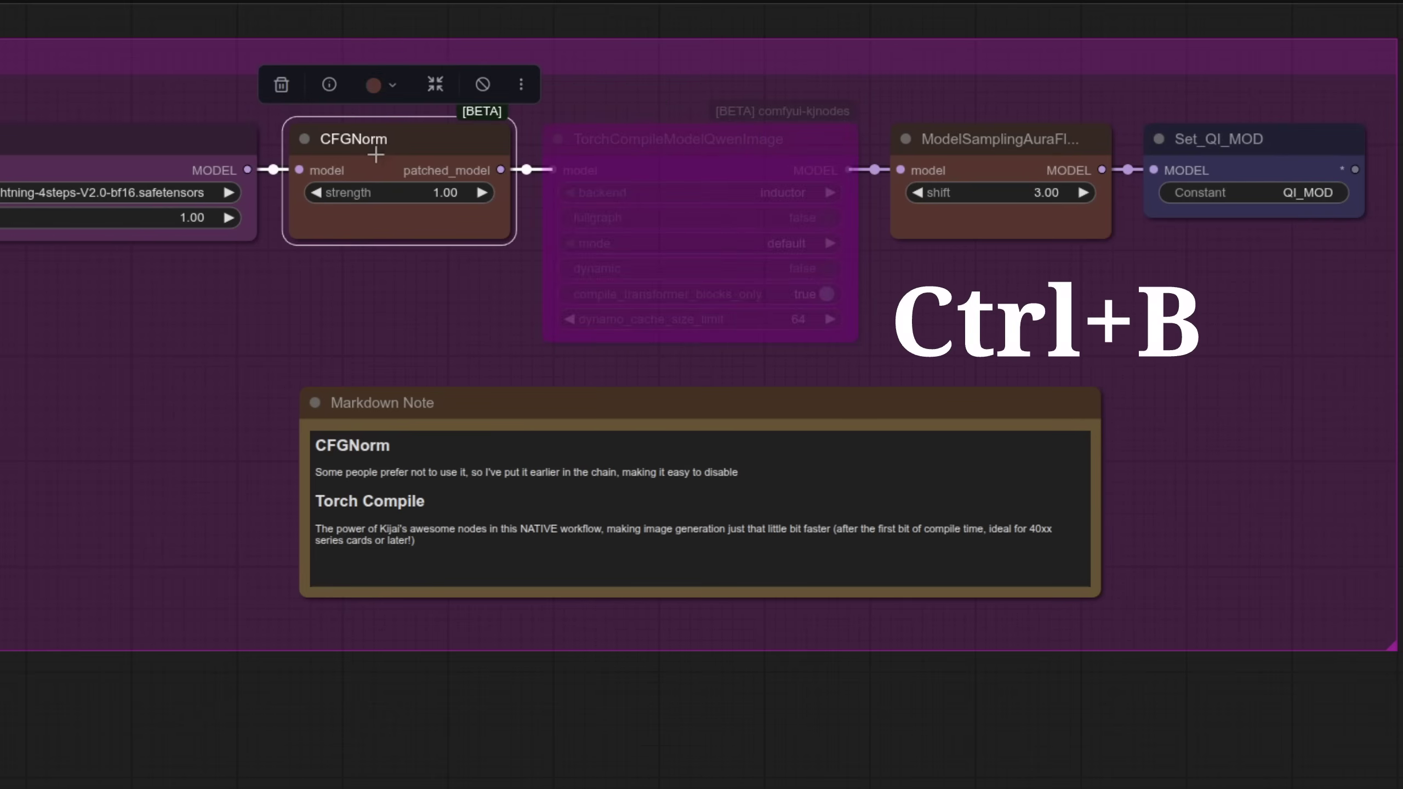
{"action": "key", "text": "ctrl+b"}
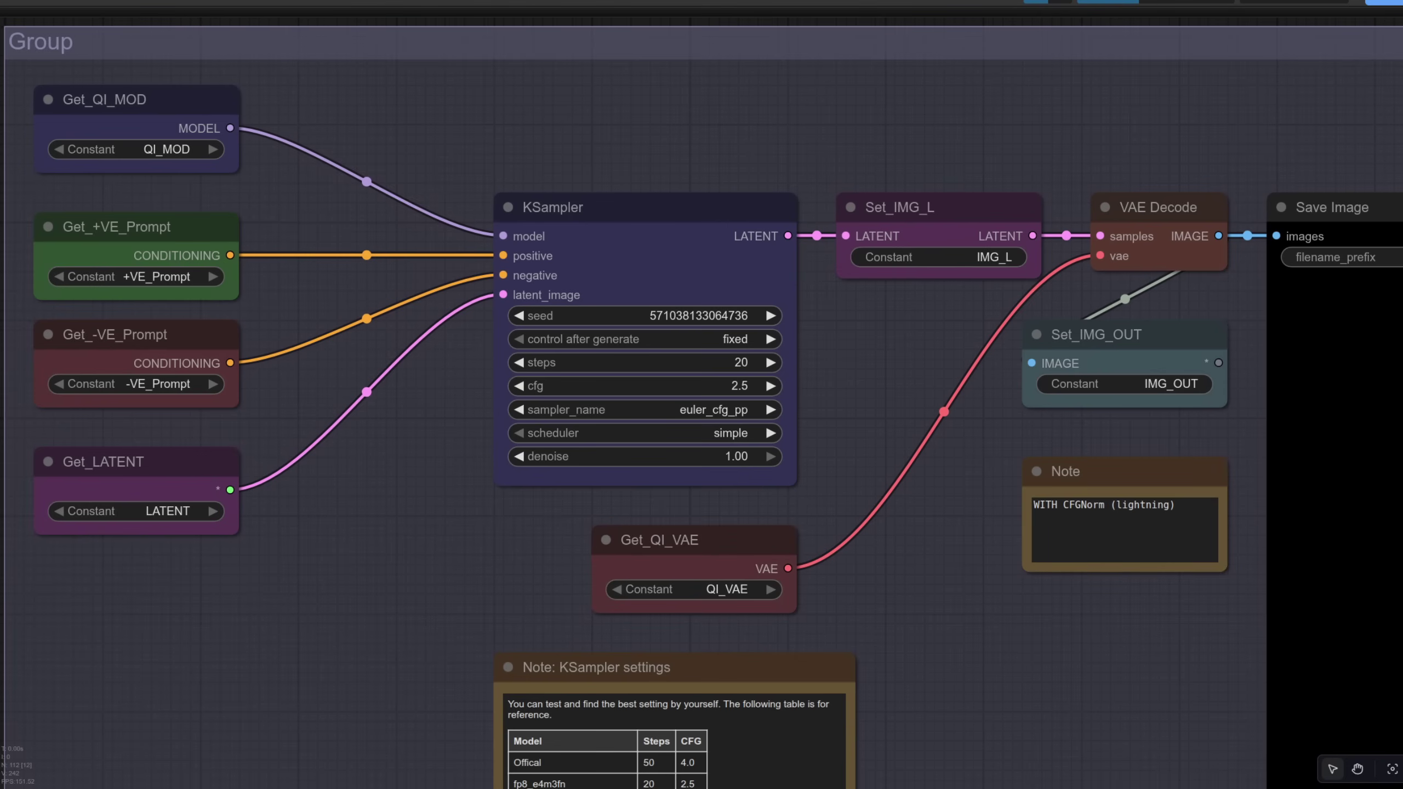
Bring the KSampler settings note into view for reading
{"action": "left_click_drag", "start_coordinate": [1080, 701], "coordinate": [1080, 350]}
{"action": "scroll", "coordinate": [945, 382], "scroll_direction": "up", "scroll_amount": 2}
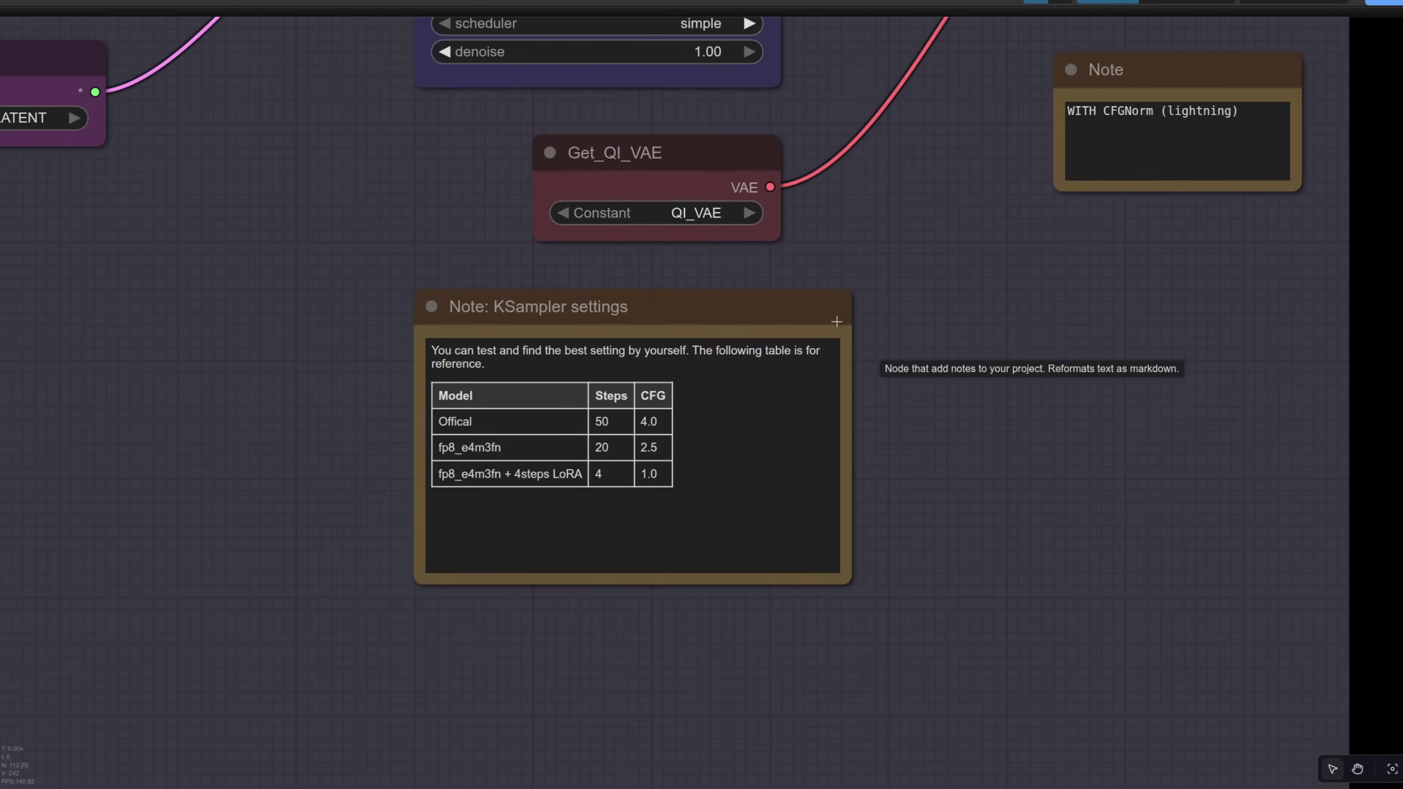
{"action": "scroll", "coordinate": [836, 322], "scroll_direction": "down", "scroll_amount": 9}
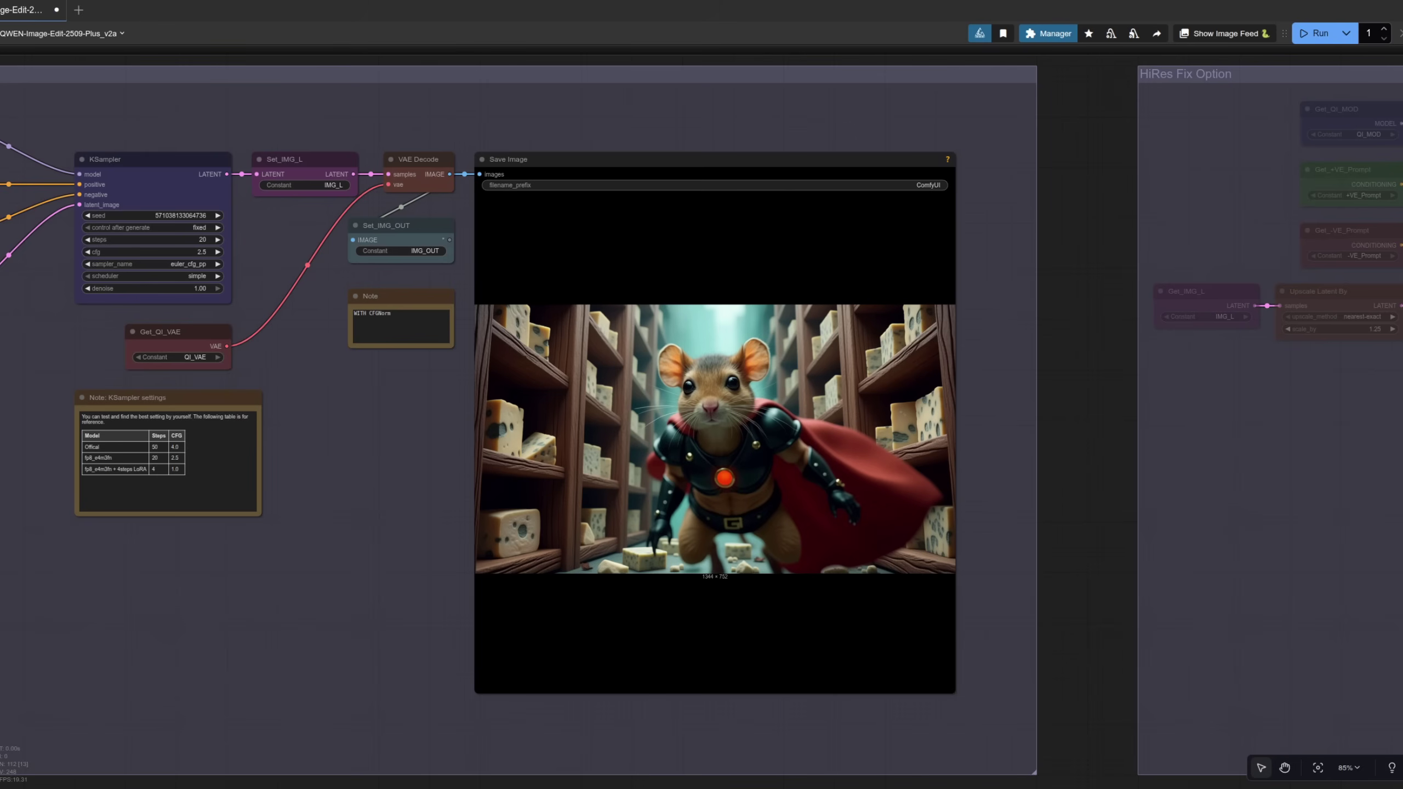
Flip between workflow tabs, ending on Unsaved Workflow (2) without CFGNorm
{"action": "key", "text": "ctrl+Tab"}
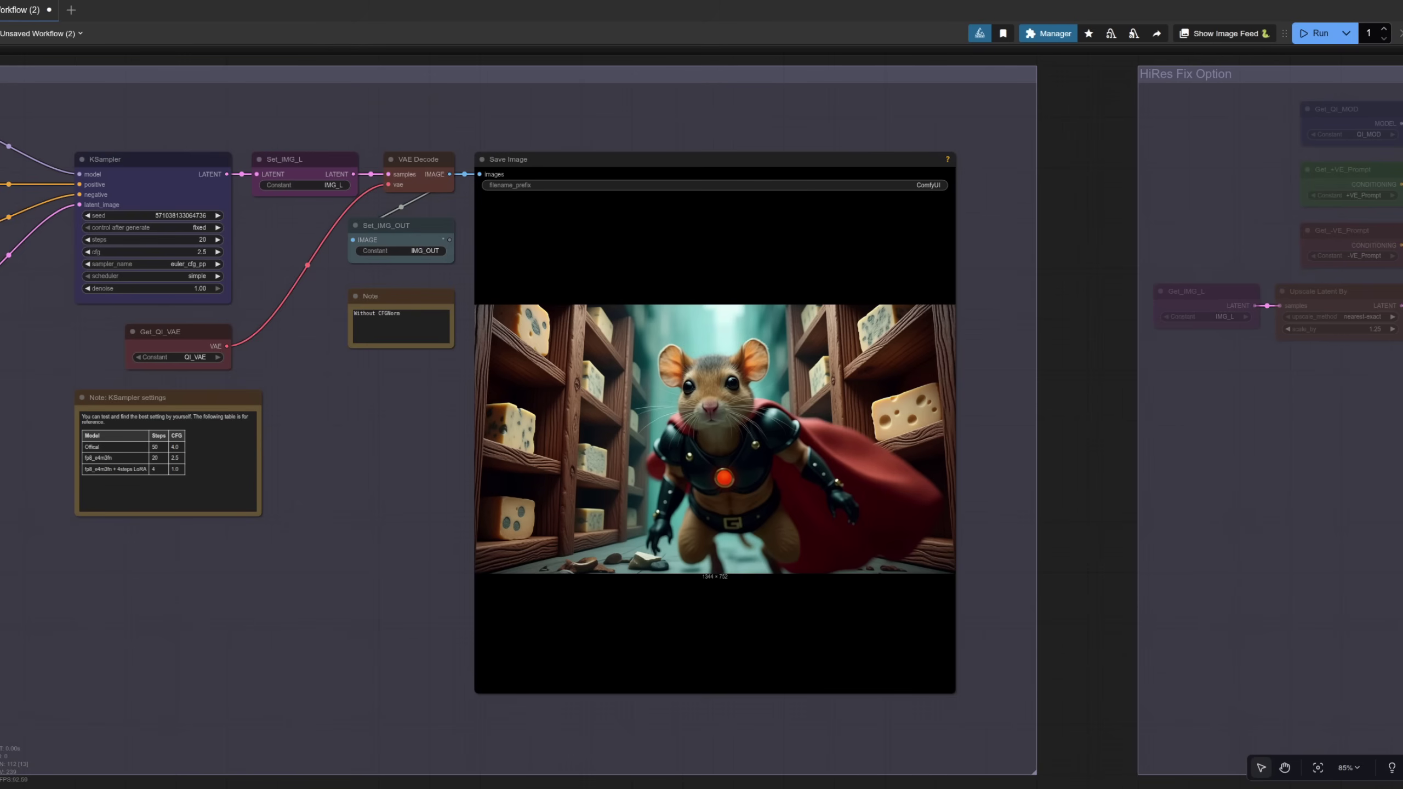
{"action": "key", "text": "ctrl+Tab"}
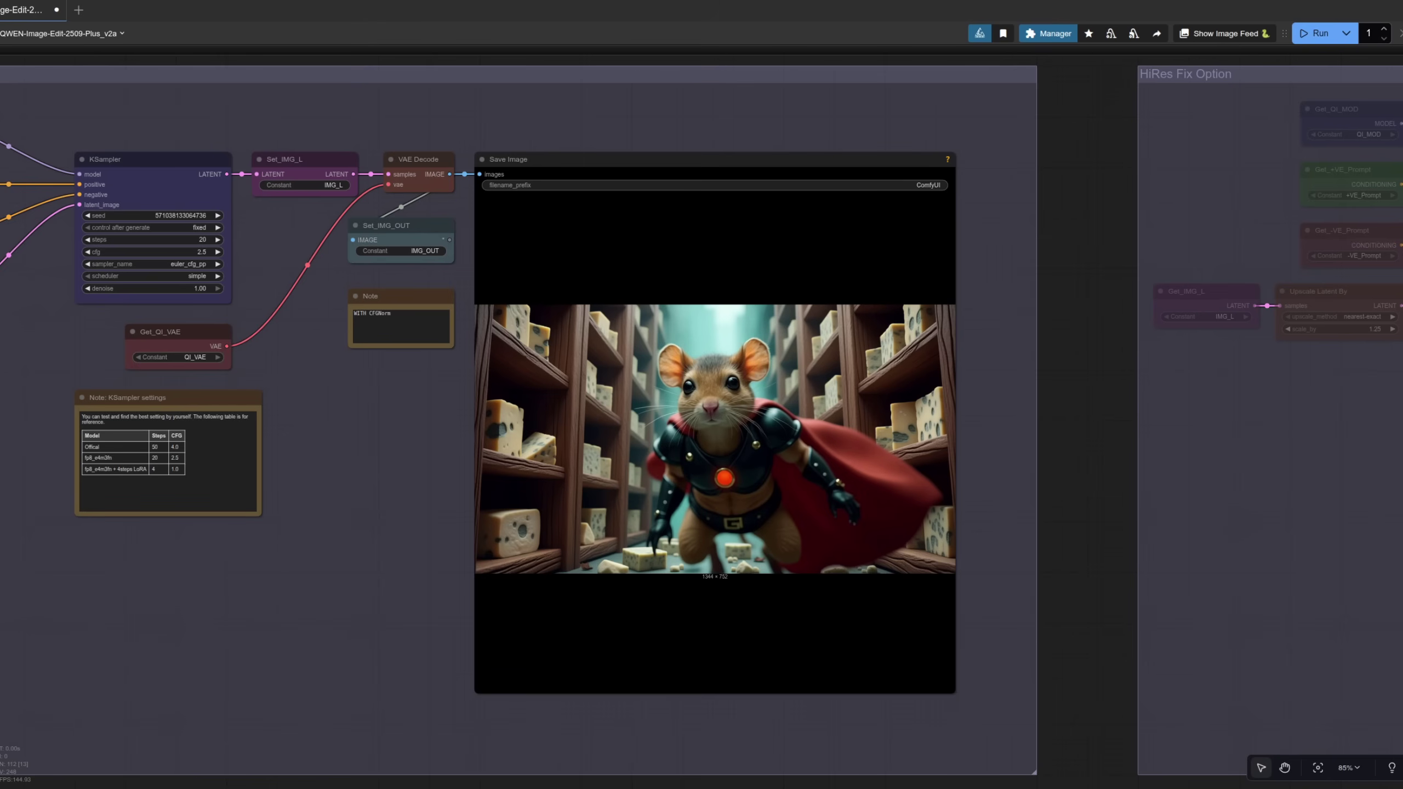
{"action": "key", "text": "ctrl+Tab"}
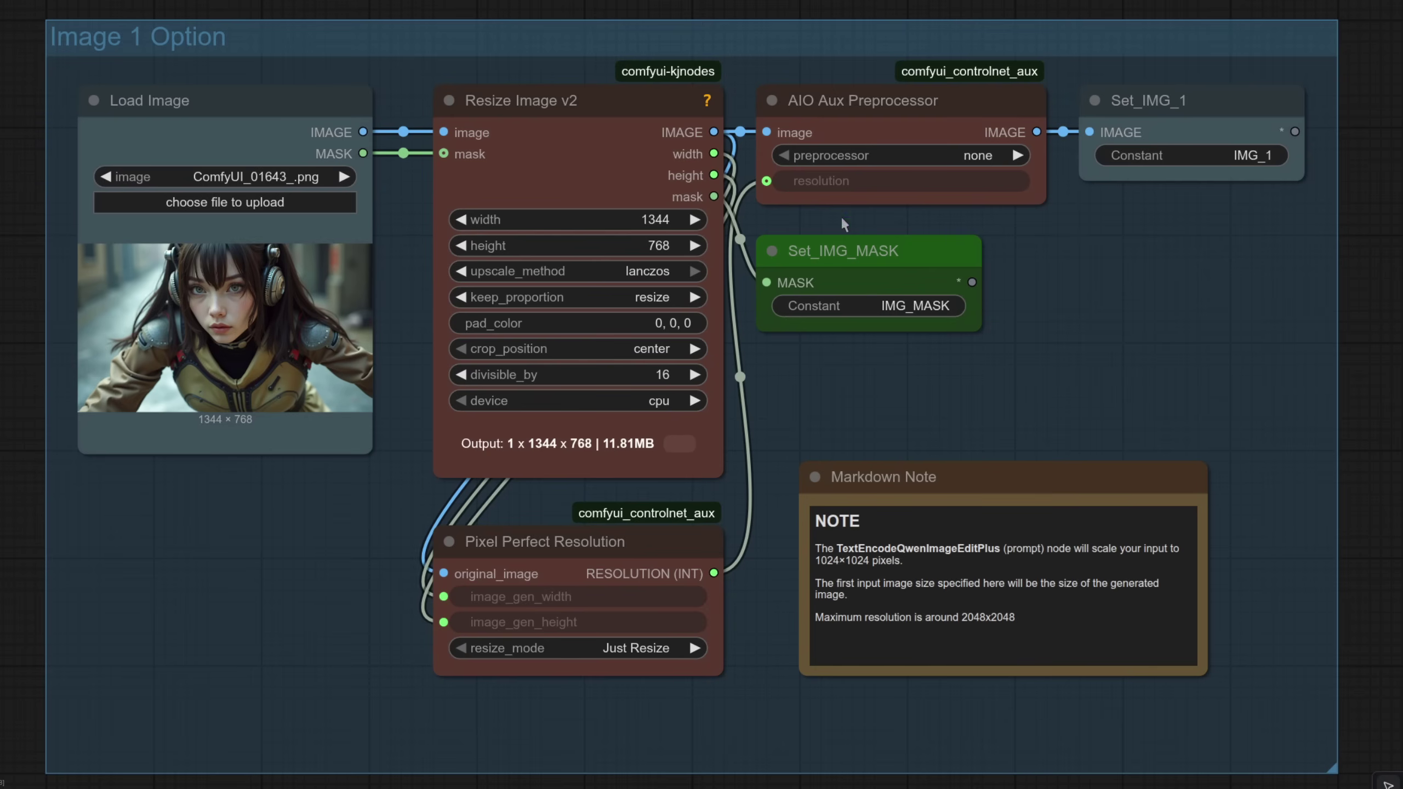
Select Set_IMG_MASK in the Image 1 Option group and jump to the Positive Prompt Text bookmark
{"action": "left_click", "coordinate": [857, 269]}
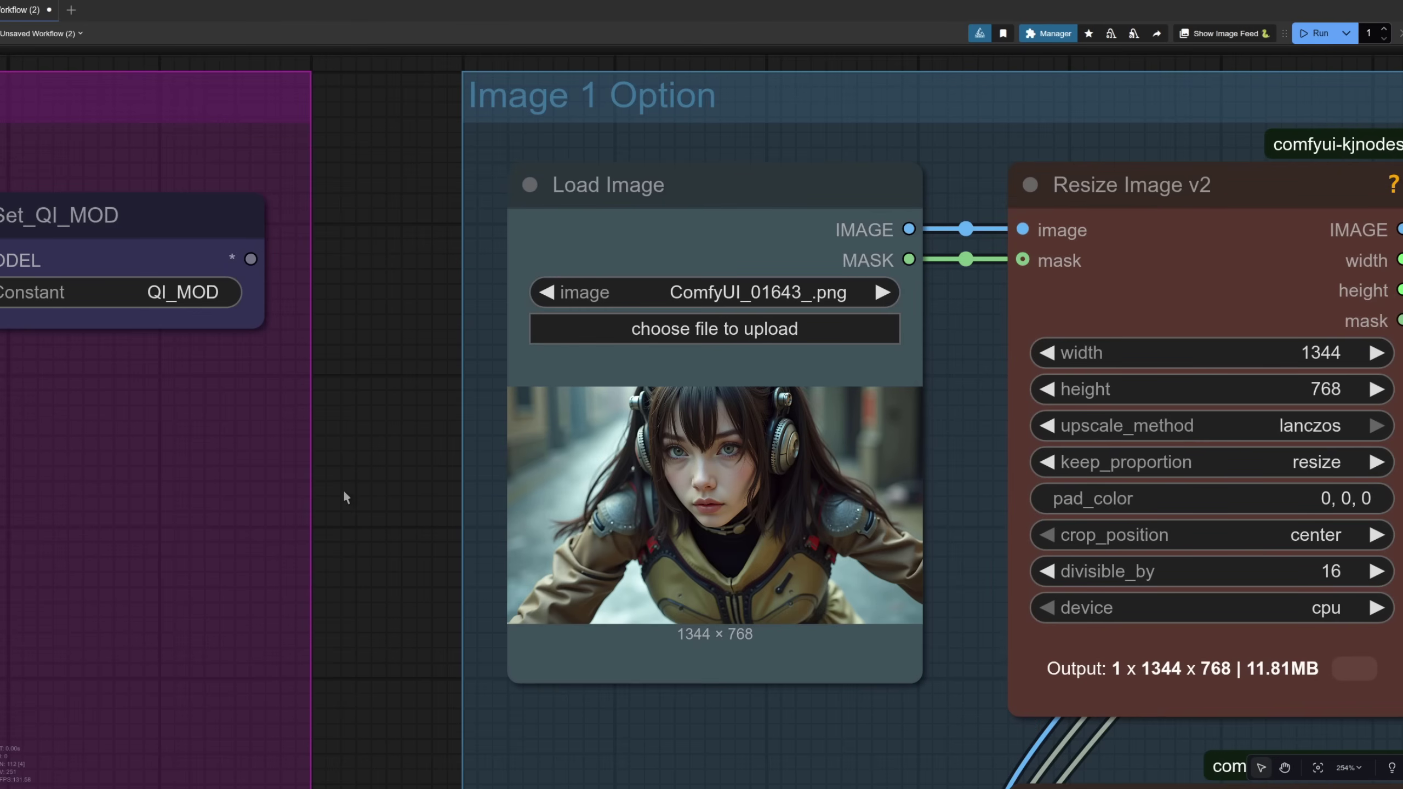
{"action": "key", "text": "2"}
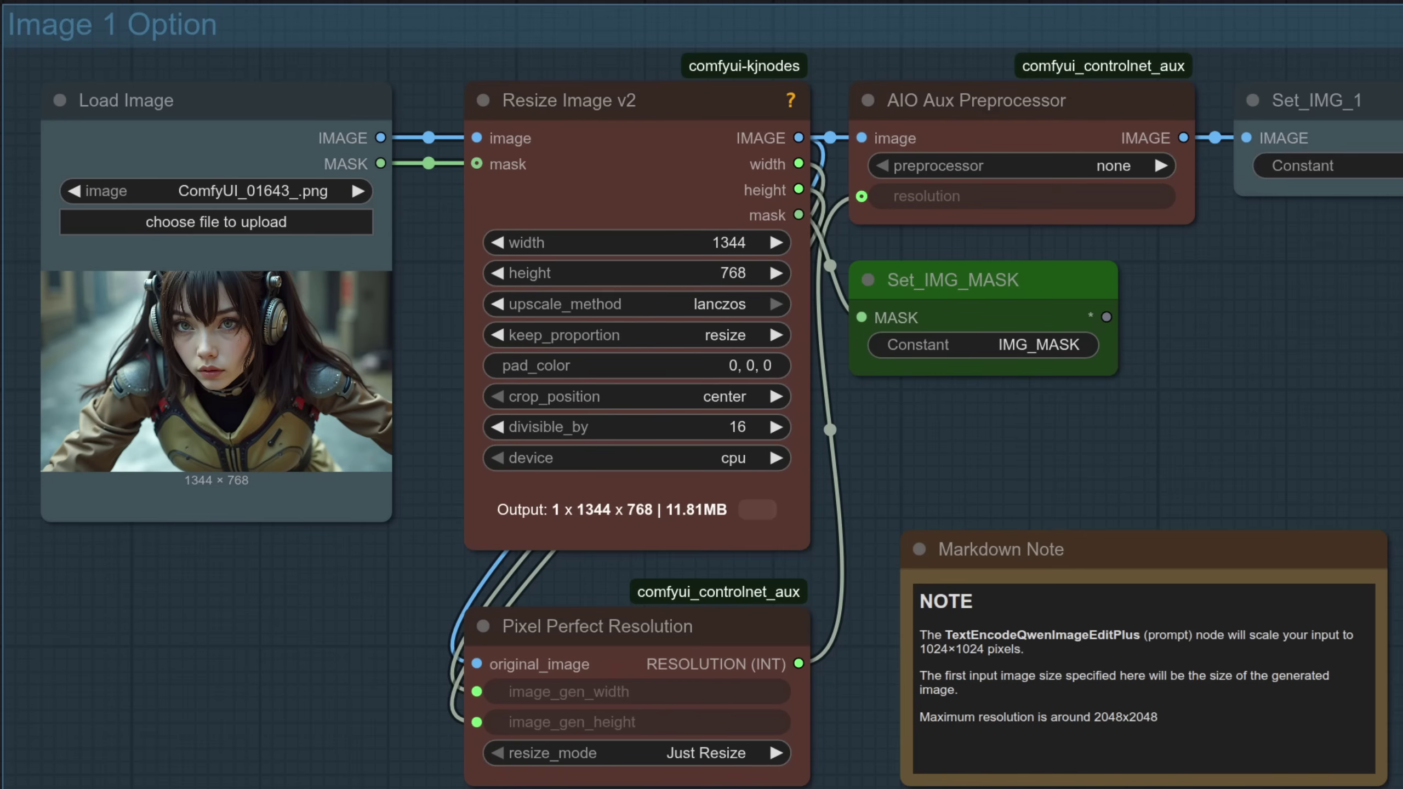
Paint a mask over the girl's hair beside her face in Load Image's MaskEditor
{"action": "right_click", "coordinate": [251, 307]}
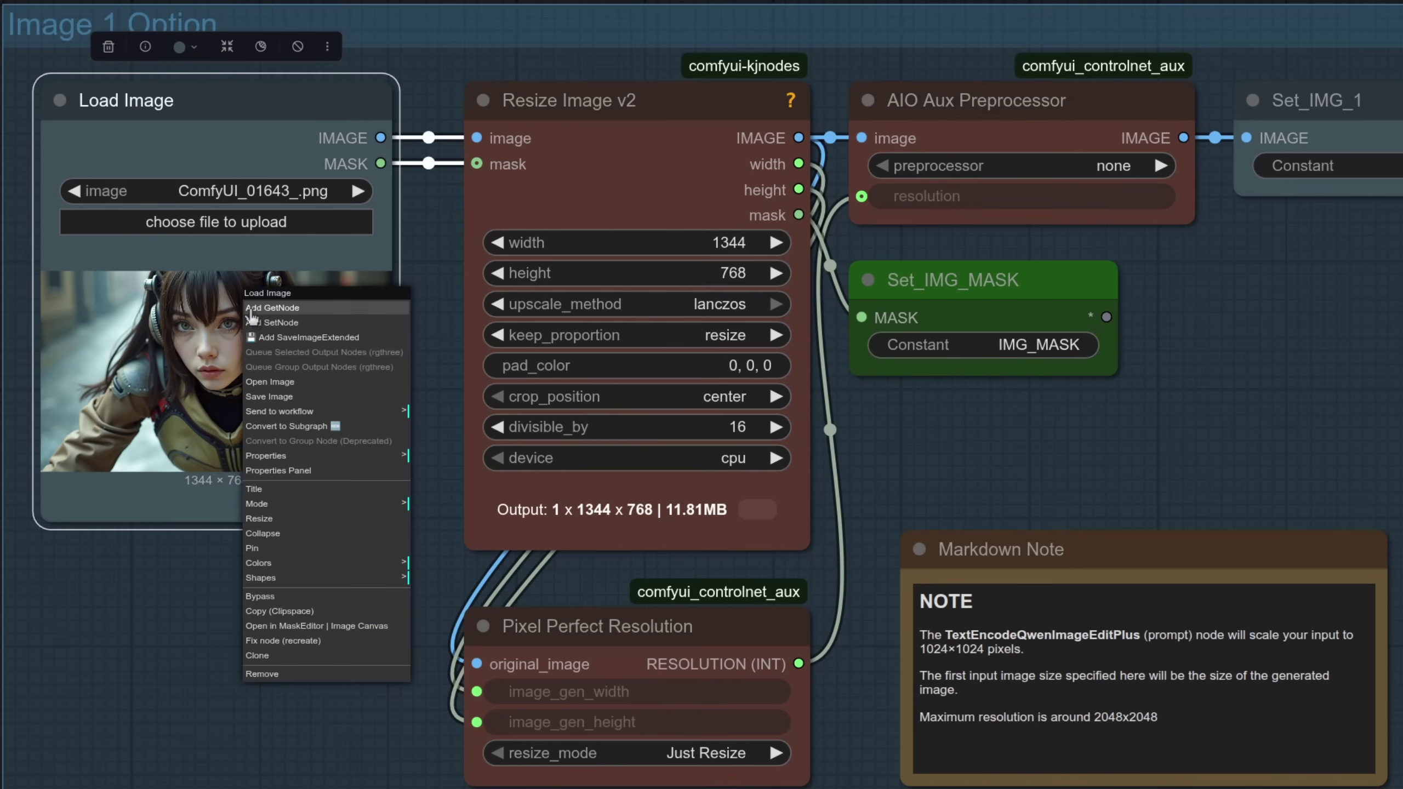
{"action": "left_click", "coordinate": [369, 627]}
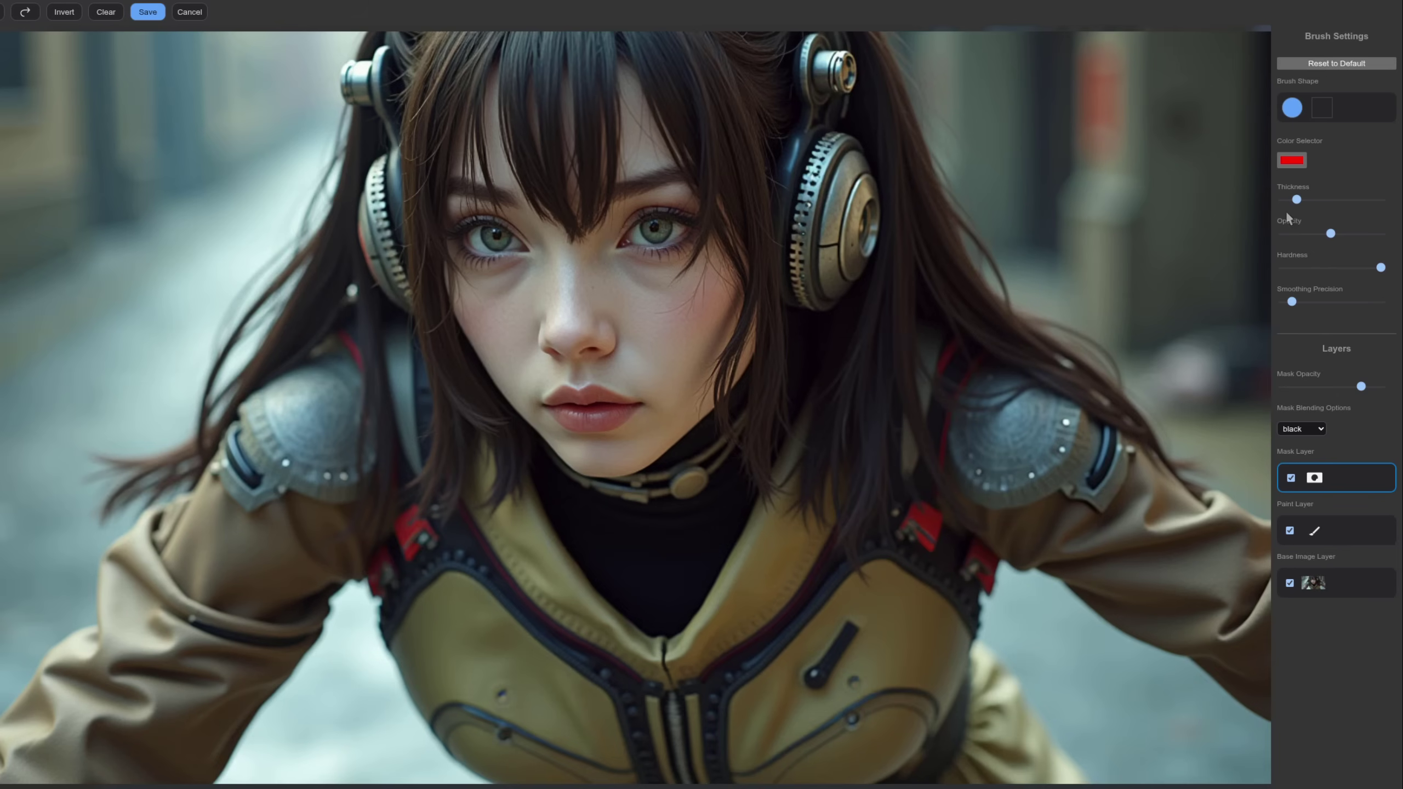
{"action": "mouse_move", "coordinate": [902, 344]}
{"action": "left_mouse_down"}
{"action": "mouse_move", "coordinate": [858, 354]}
{"action": "mouse_move", "coordinate": [899, 316]}
{"action": "mouse_move", "coordinate": [861, 91]}
{"action": "mouse_move", "coordinate": [553, 71]}
{"action": "mouse_move", "coordinate": [563, 232]}
{"action": "mouse_move", "coordinate": [571, 93]}
{"action": "left_mouse_up"}
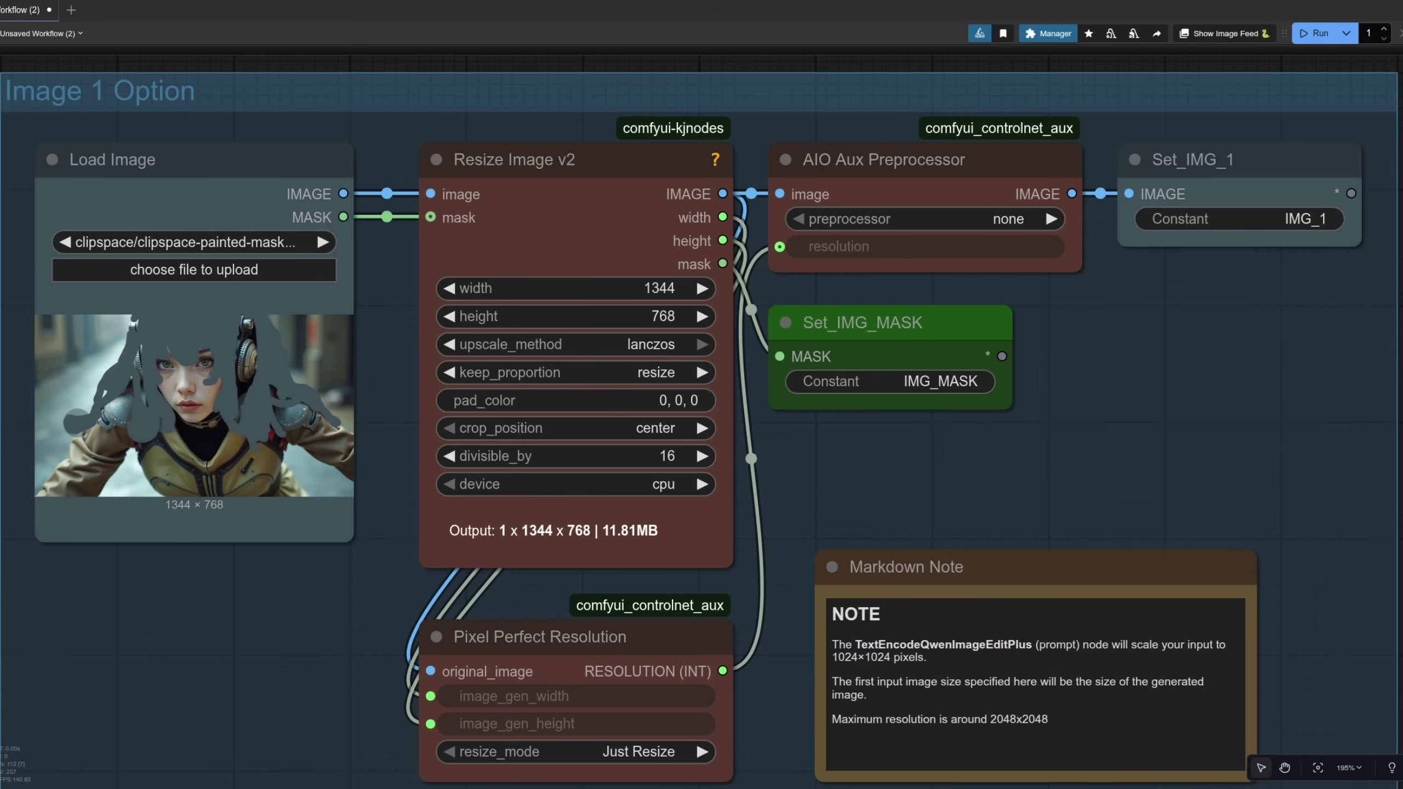
Zoom toward the Enable options panel and the Latent option groups
{"action": "scroll", "coordinate": [1150, 458], "scroll_direction": "up", "scroll_amount": 10}
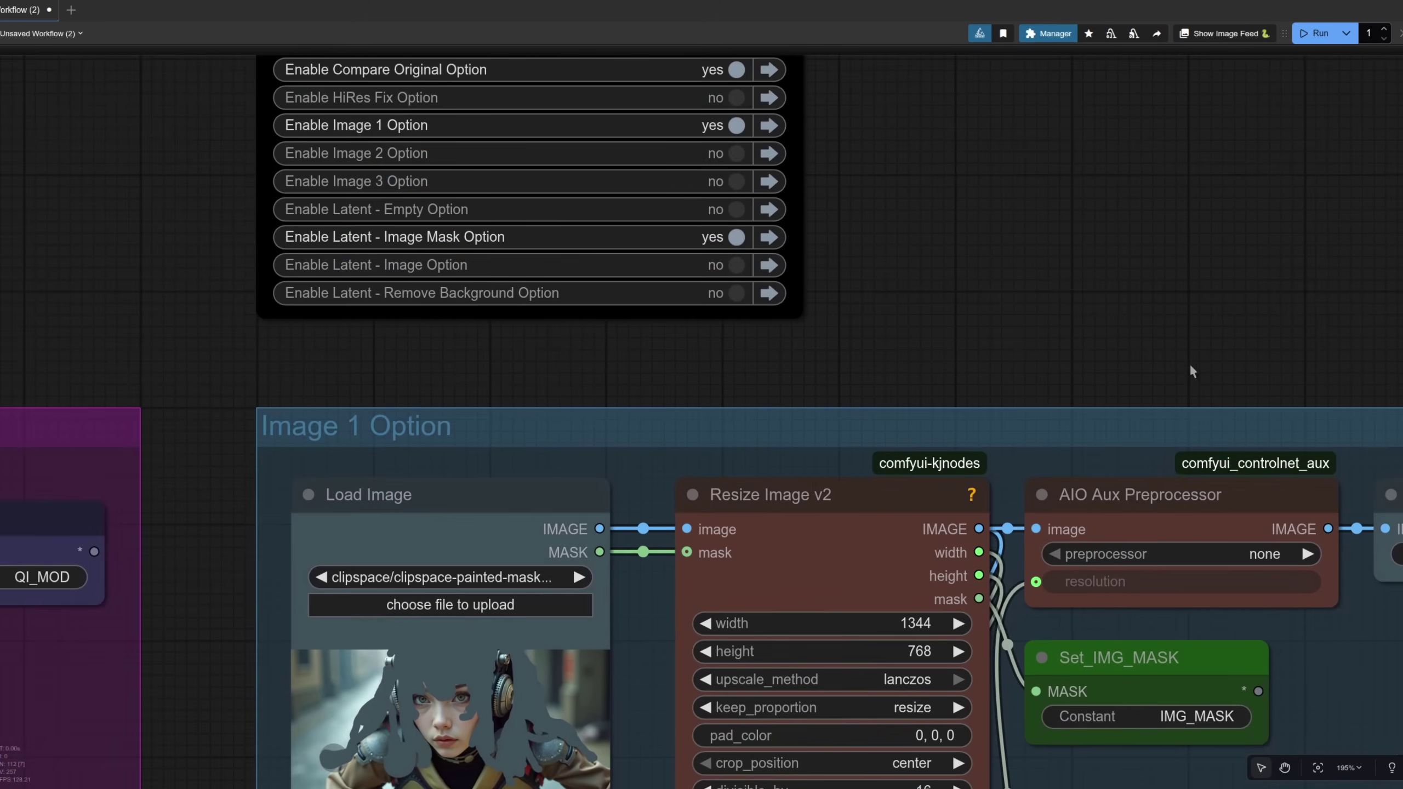
{"action": "scroll", "coordinate": [1079, 375], "scroll_direction": "up", "scroll_amount": 3}
{"action": "scroll", "coordinate": [1079, 374], "scroll_direction": "up", "scroll_amount": 5}
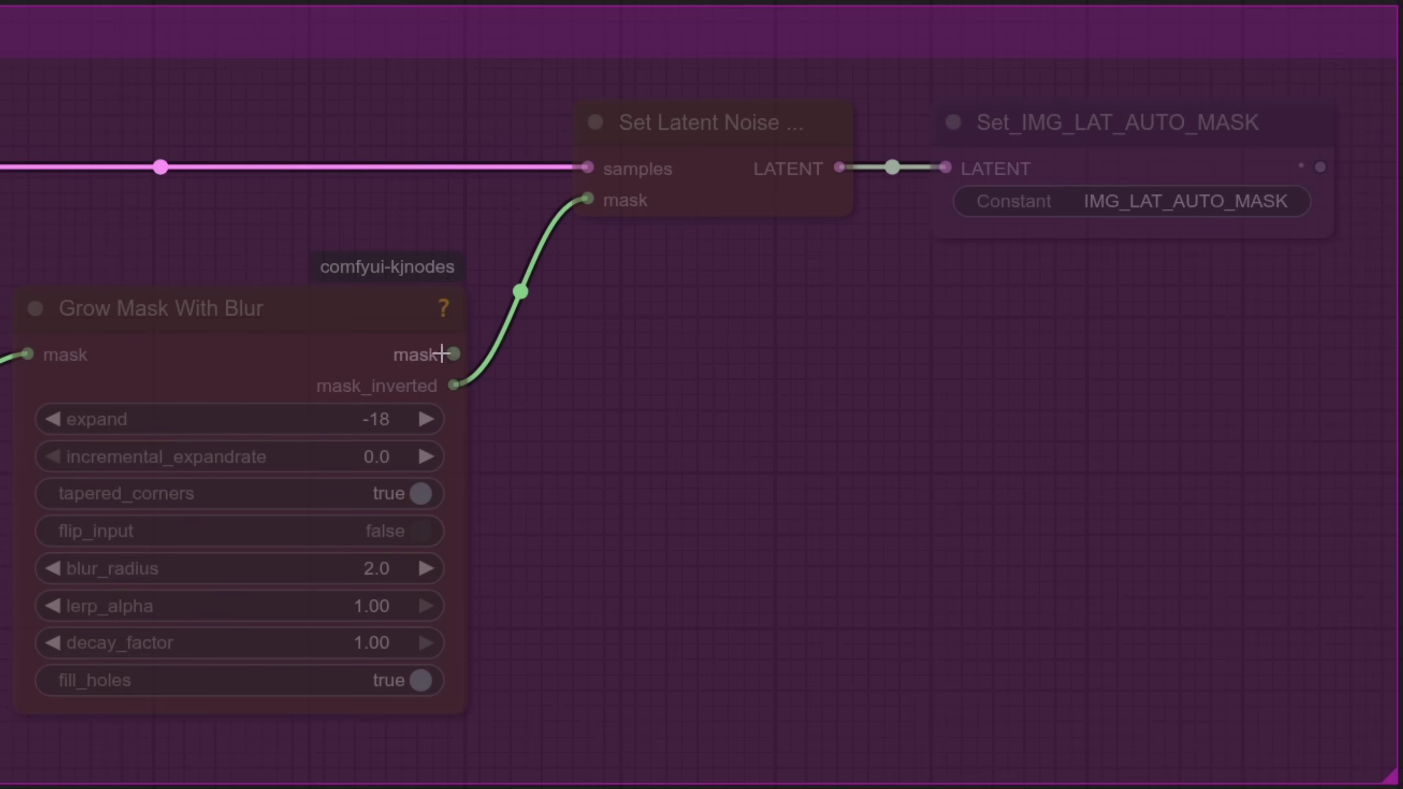
Connect Grow Mask With Blur's plain mask output to Set Latent Noise Mask, replacing the inverted link
{"action": "left_click_drag", "start_coordinate": [833, 280], "coordinate": [897, 214]}
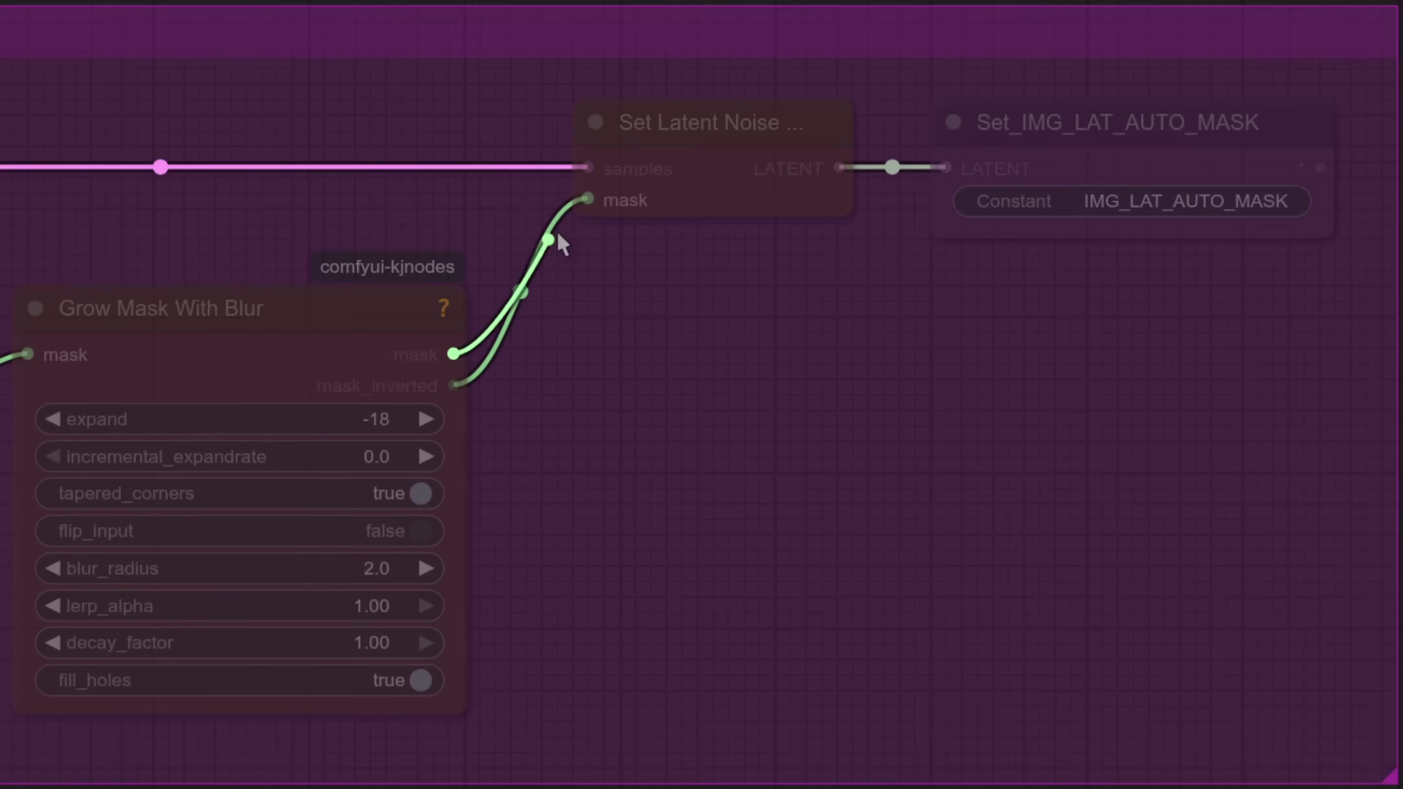
{"action": "left_click_drag", "start_coordinate": [559, 235], "coordinate": [587, 199]}
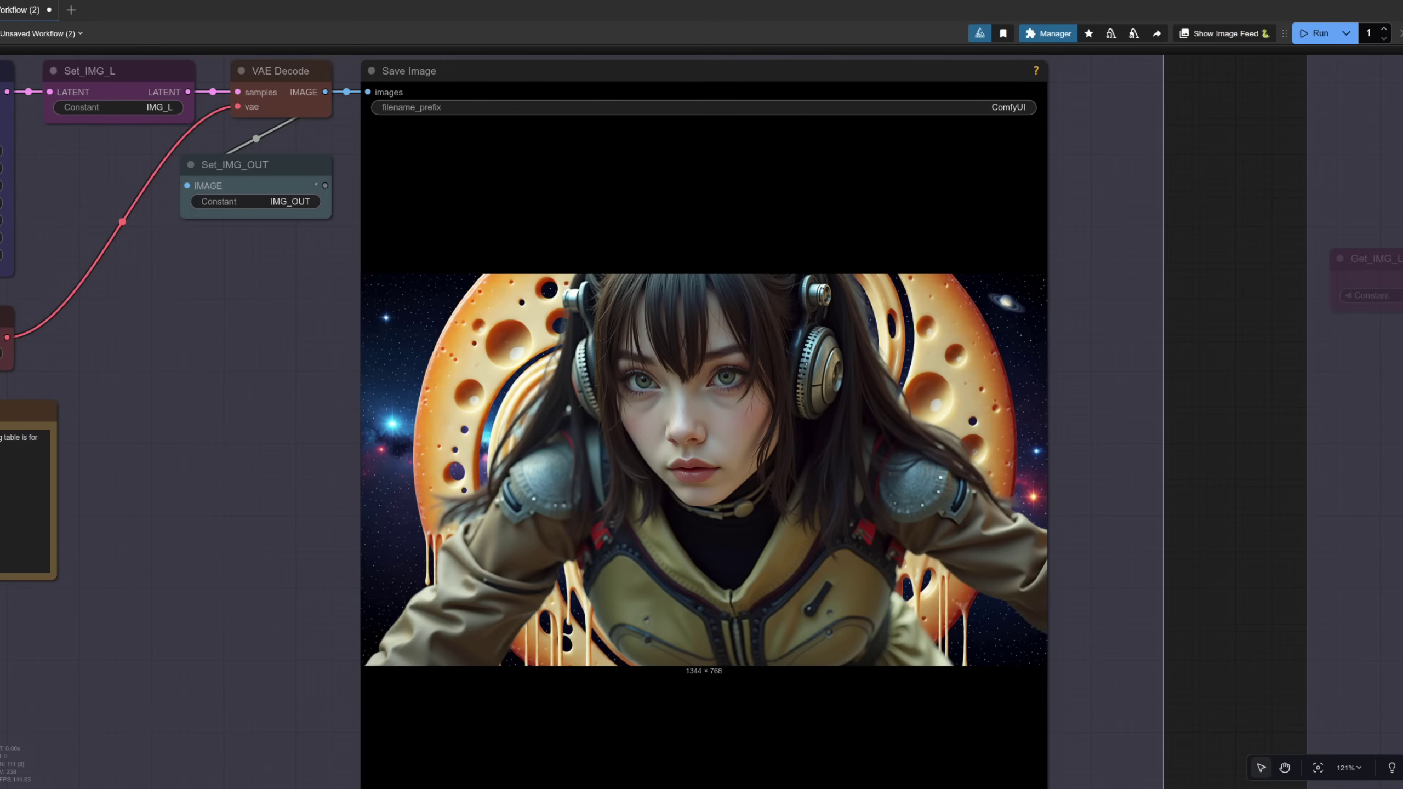
Zoom into the cheese-moon Save Image preview, then jump back to the Remove Background latent group
{"action": "scroll", "coordinate": [444, 525], "scroll_direction": "up", "scroll_amount": 10}
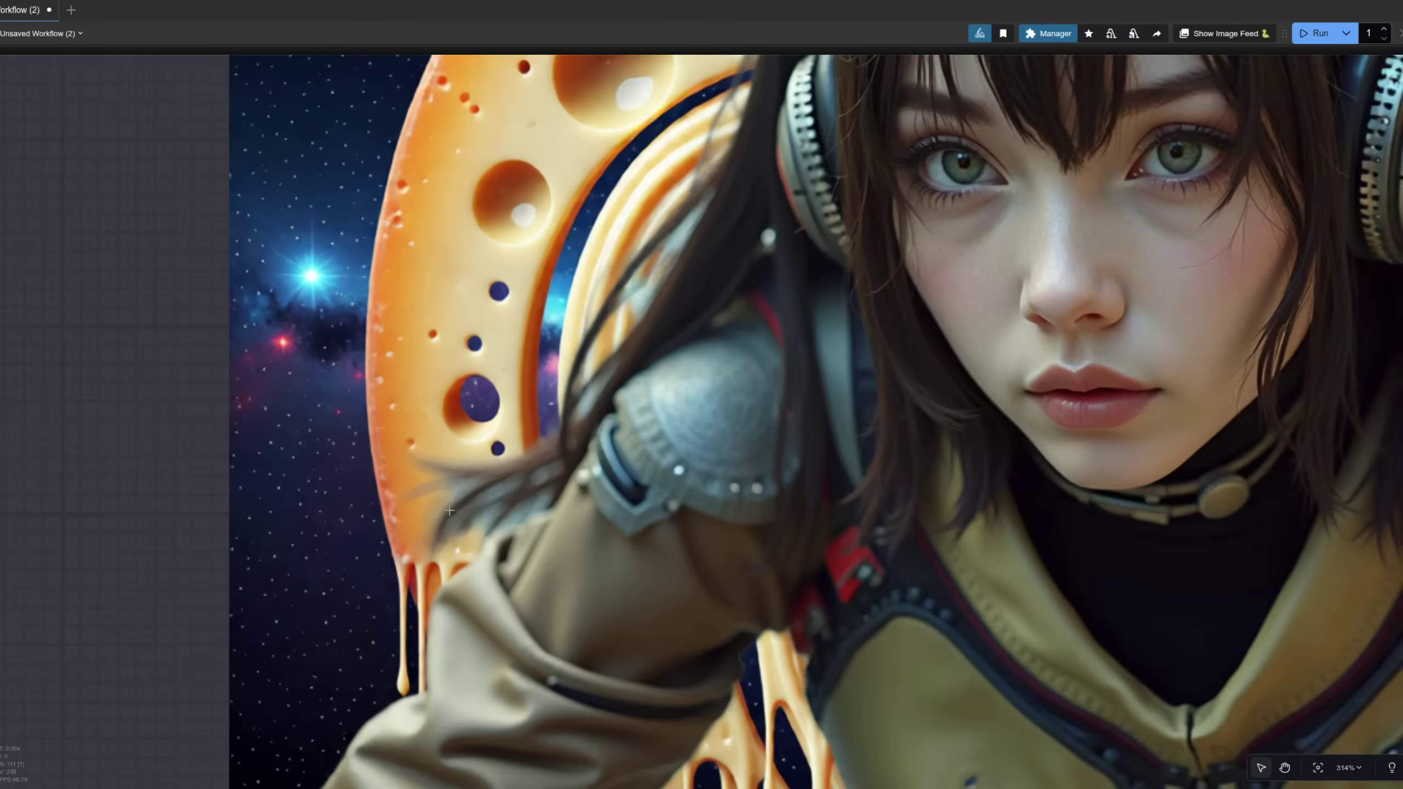
{"action": "scroll", "coordinate": [449, 511], "scroll_direction": "up", "scroll_amount": 2}
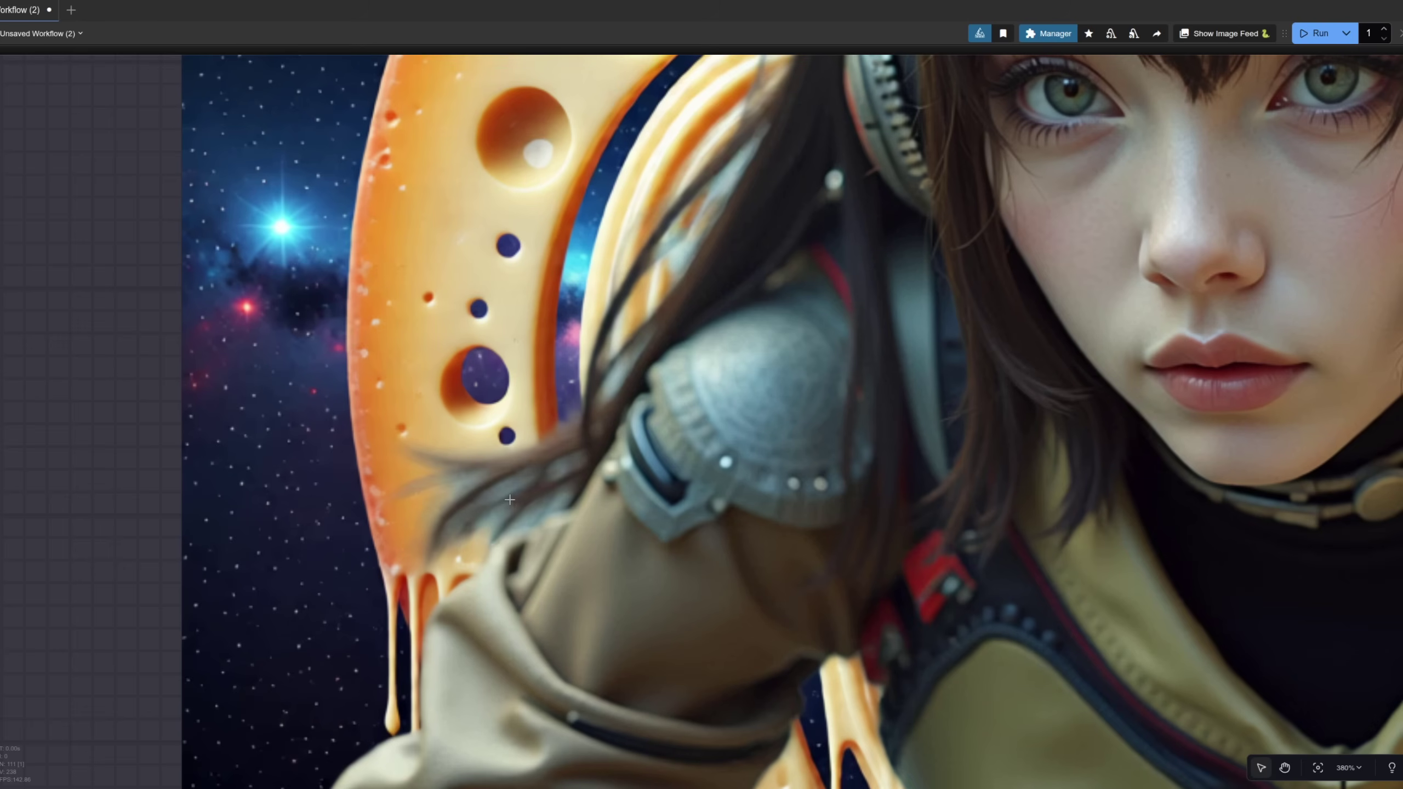
{"action": "key", "text": "1"}
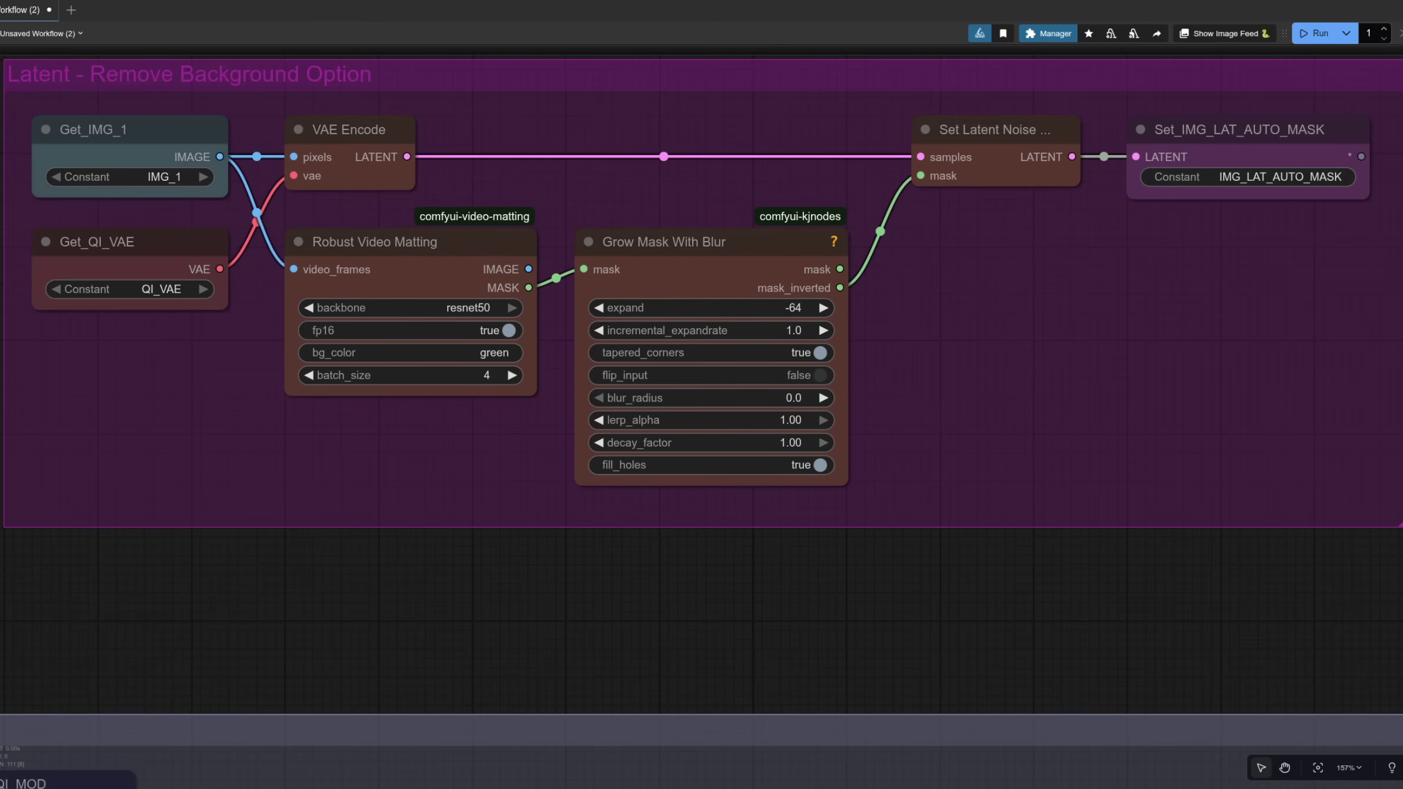
Jump via the 2 bookmark to the Save Image node to view the cheese-tunnel result
{"action": "key", "text": "2"}
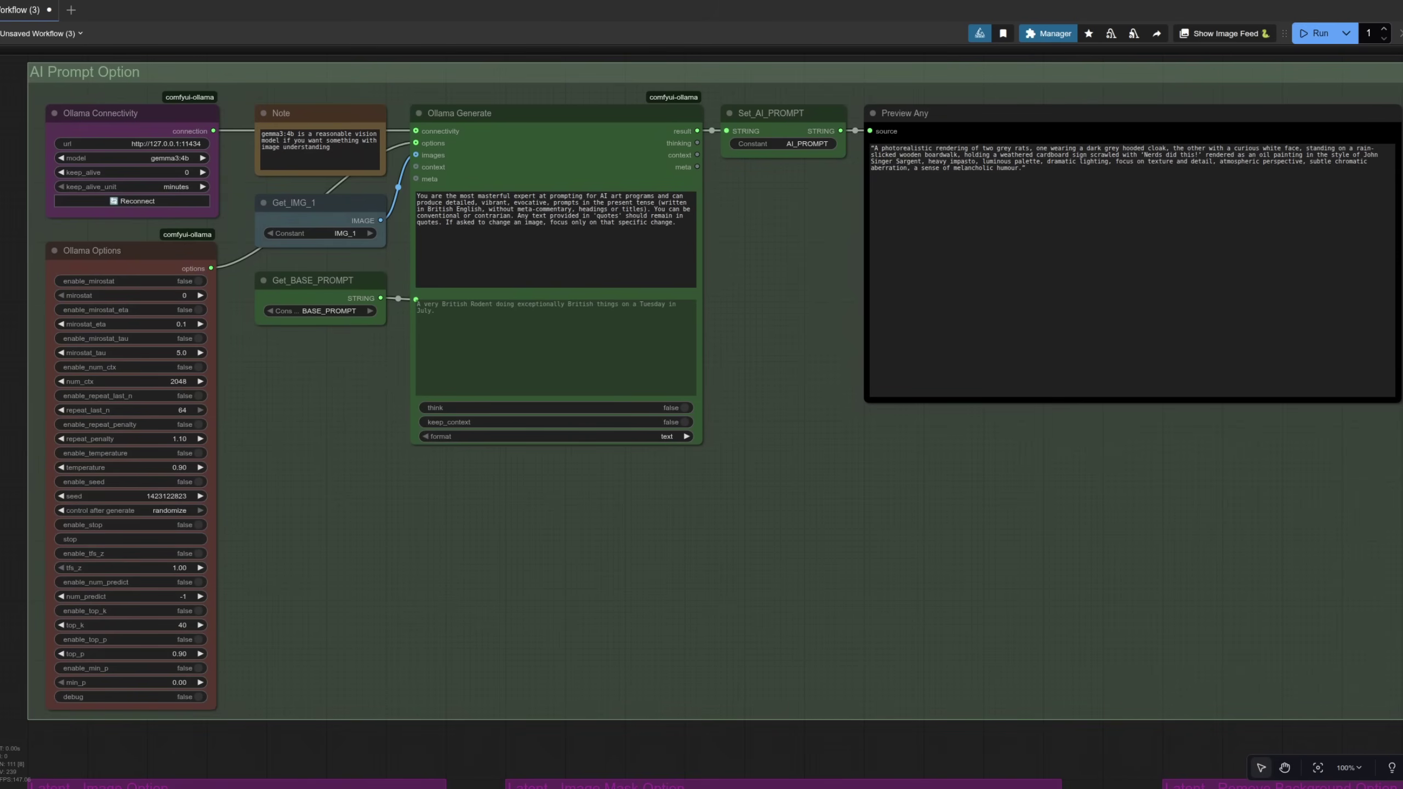
{"action": "scroll", "coordinate": [19, 57], "scroll_direction": "up", "scroll_amount": 12}
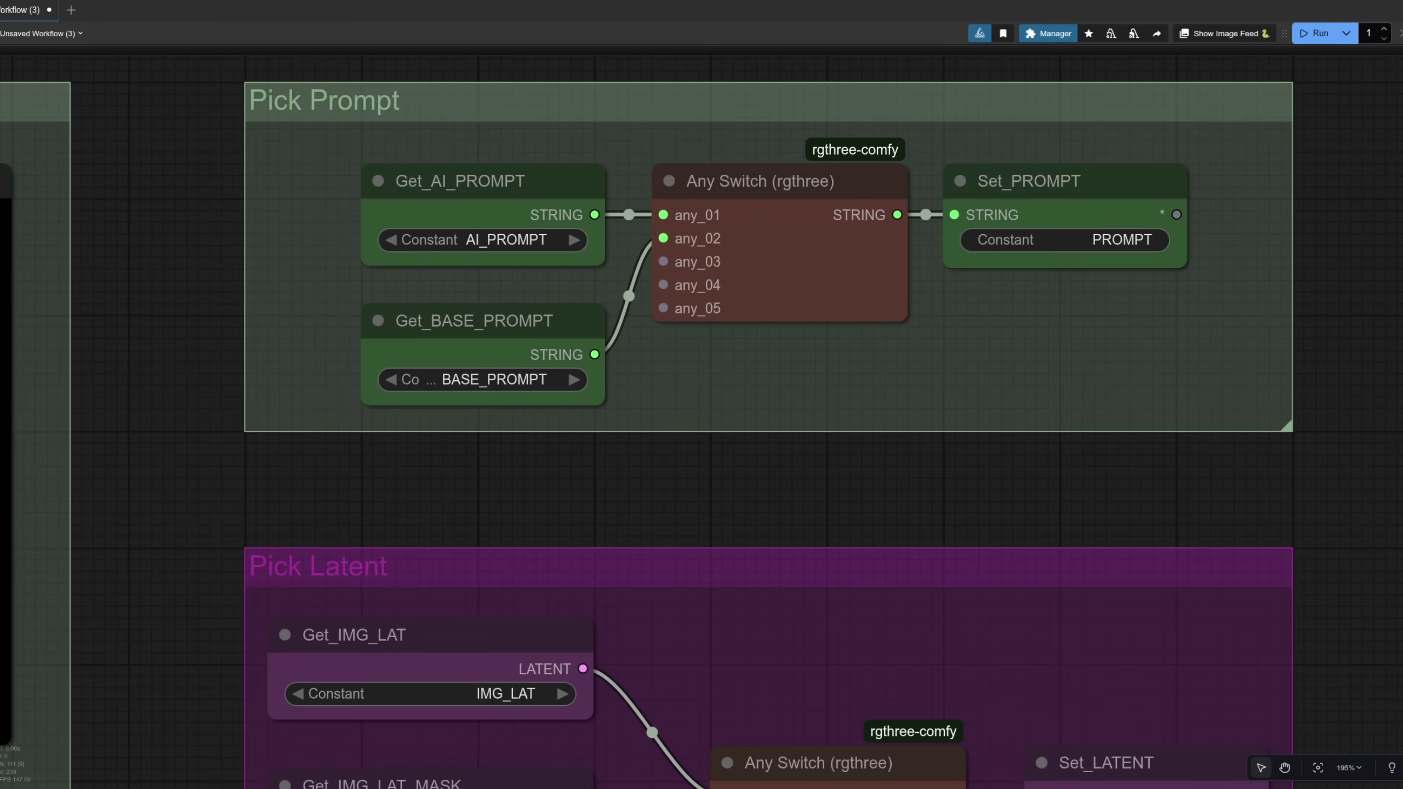
{"action": "key", "text": "2"}
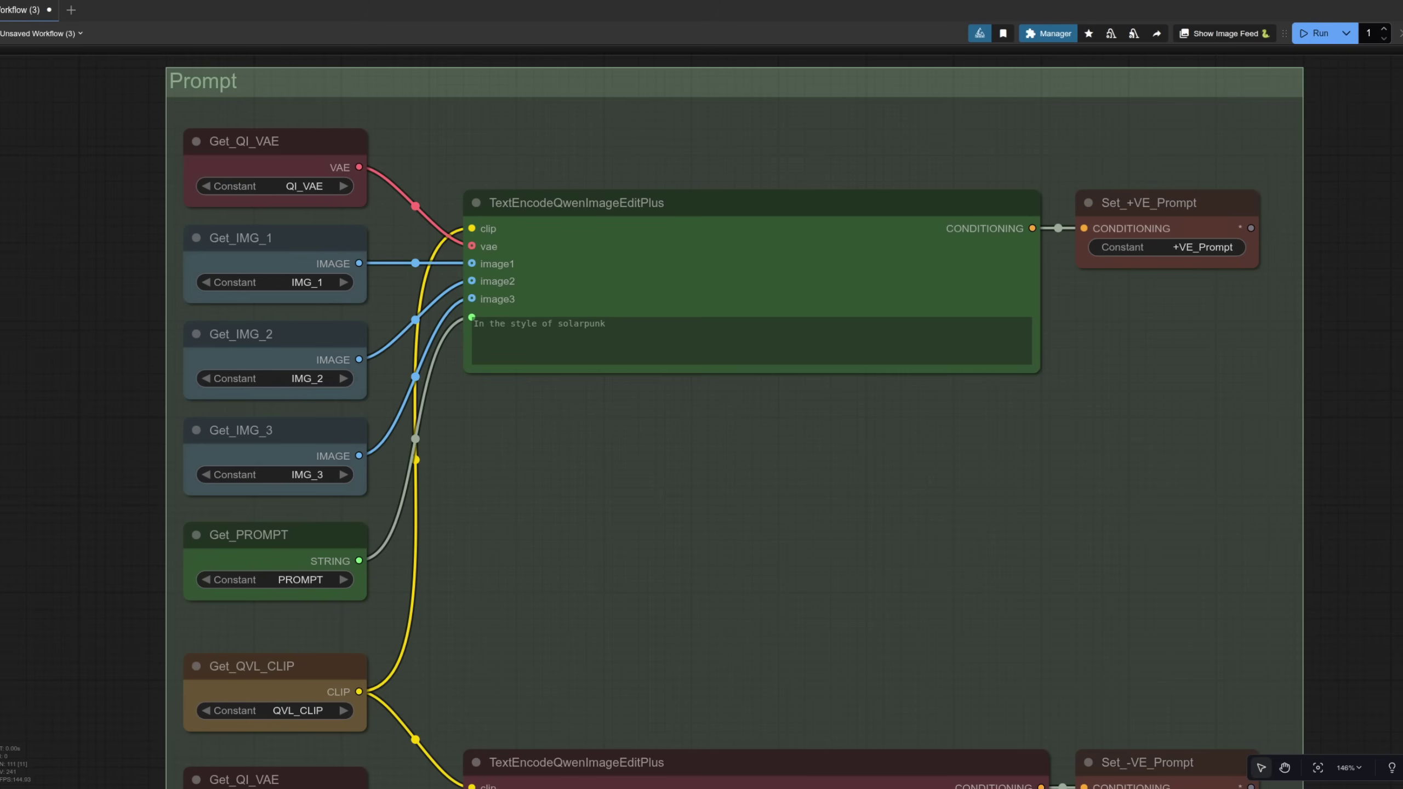
{"action": "left_click", "coordinate": [263, 548]}
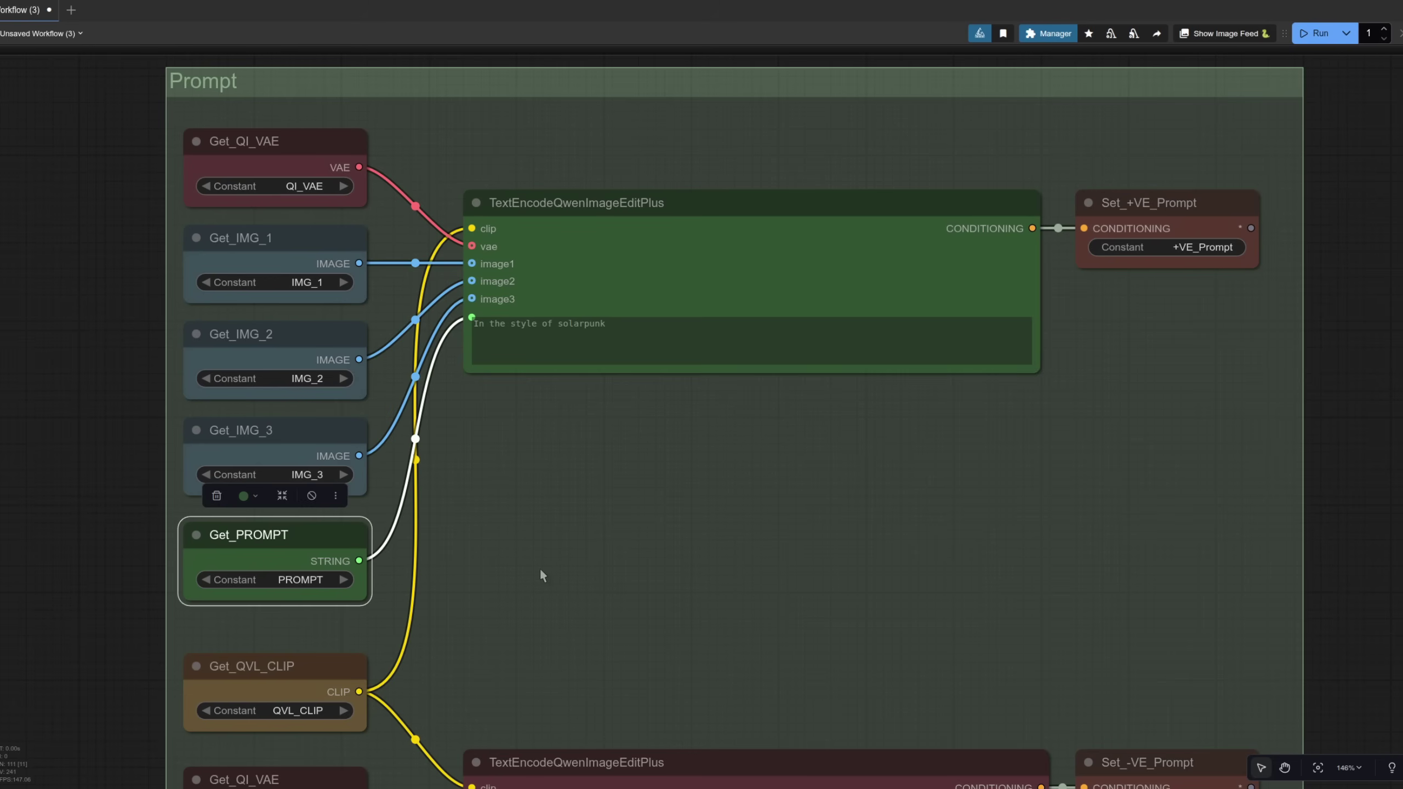